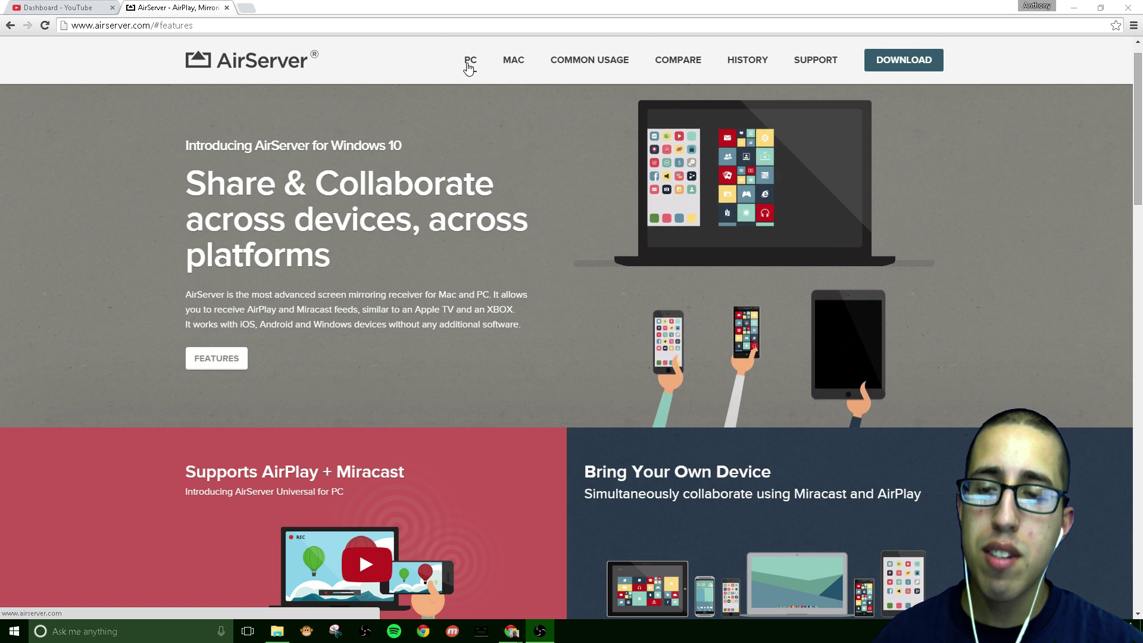
# Review the AirServer download and license options on its website, and minimize the browser
pyautogui.click(470, 65)
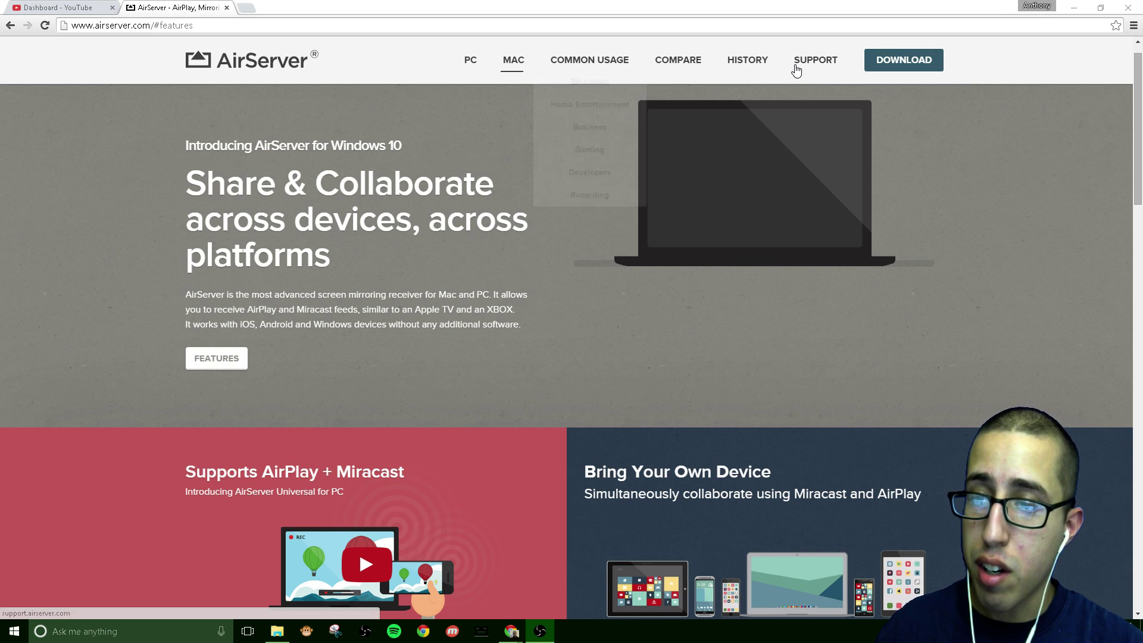
pyautogui.click(900, 67)
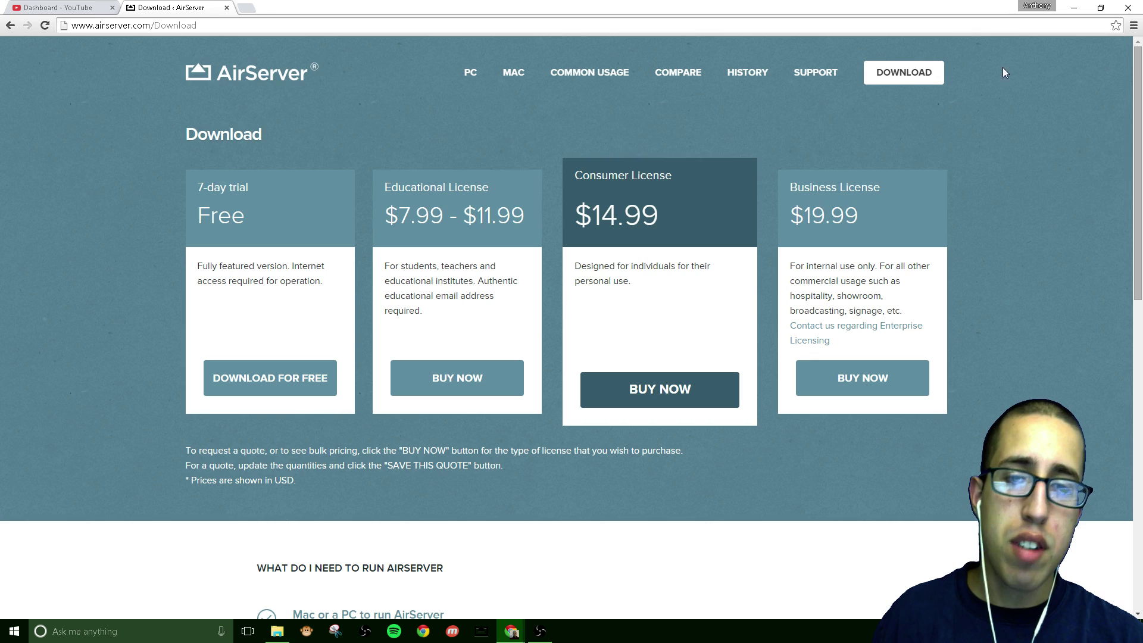
pyautogui.click(11, 25)
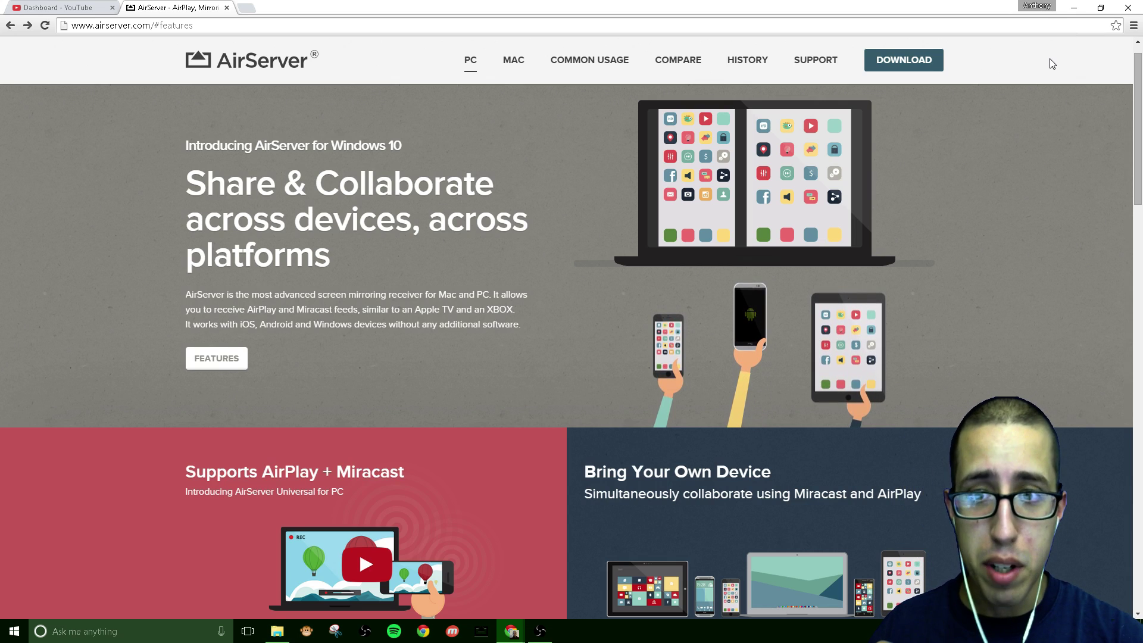
pyautogui.click(1074, 13)
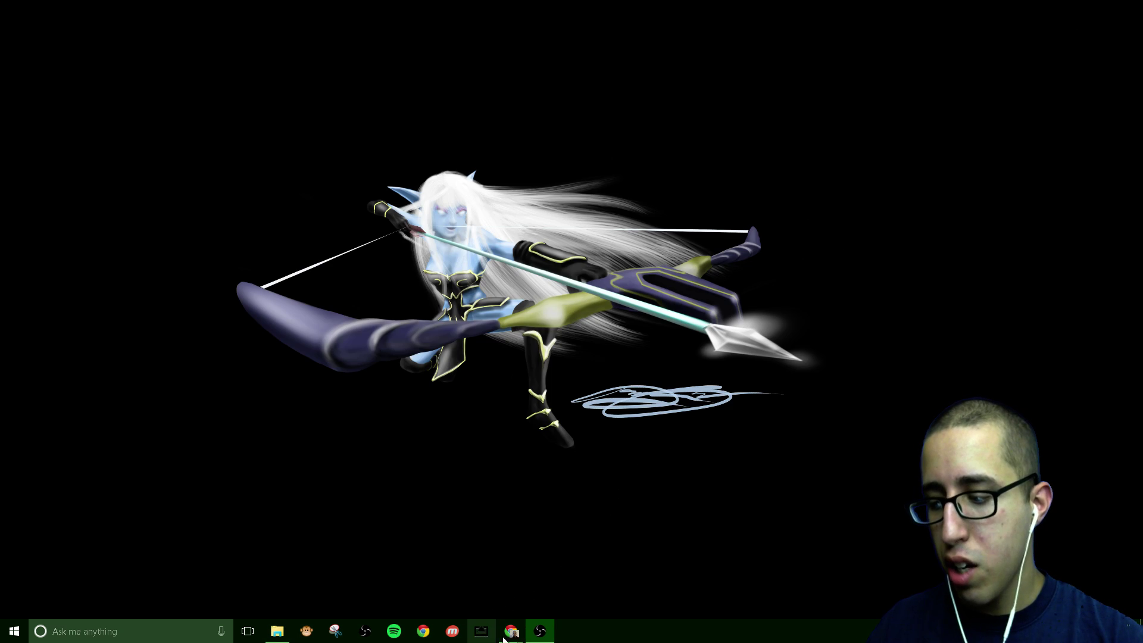
# Switch to AirServer, open its settings, and set the audio sync to -500 ms
pyautogui.click(1047, 631)
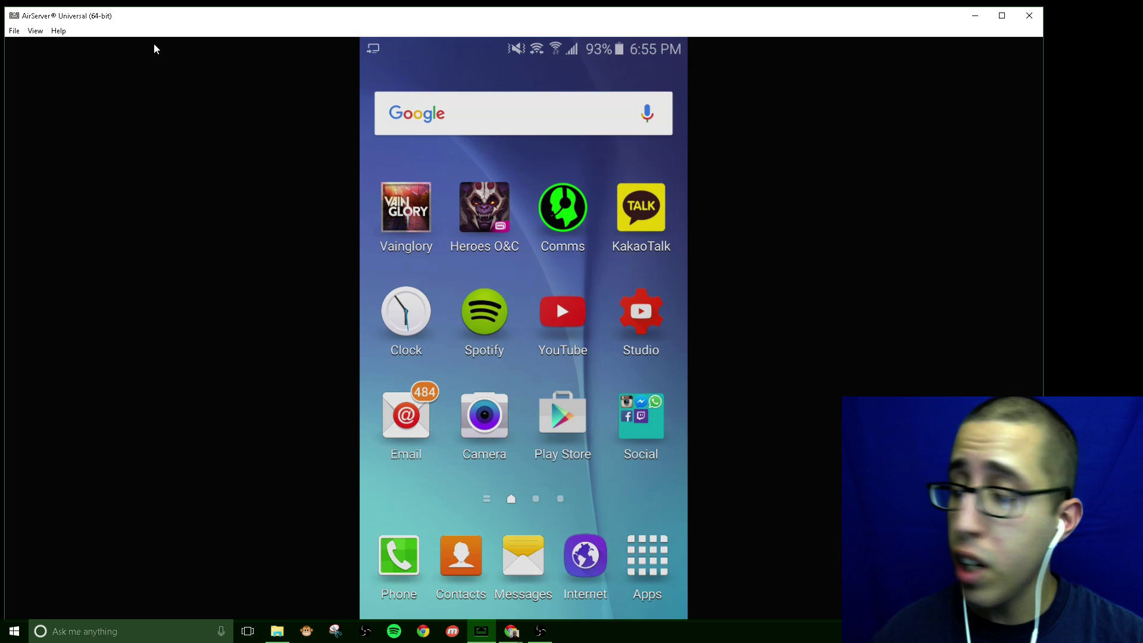
pyautogui.click(18, 33)
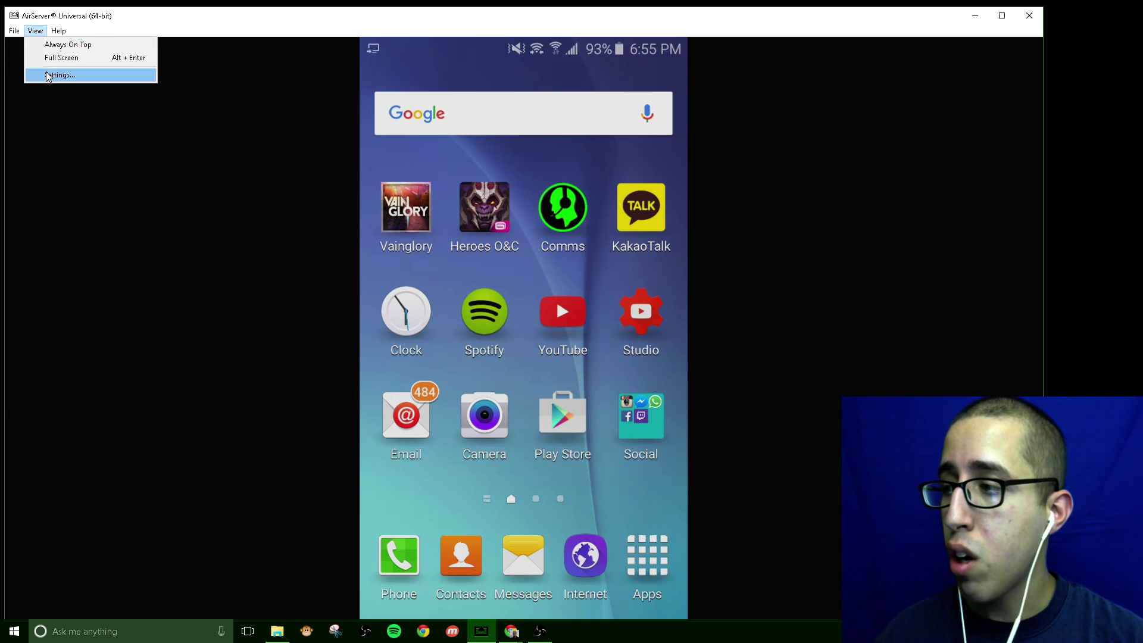
pyautogui.click(54, 75)
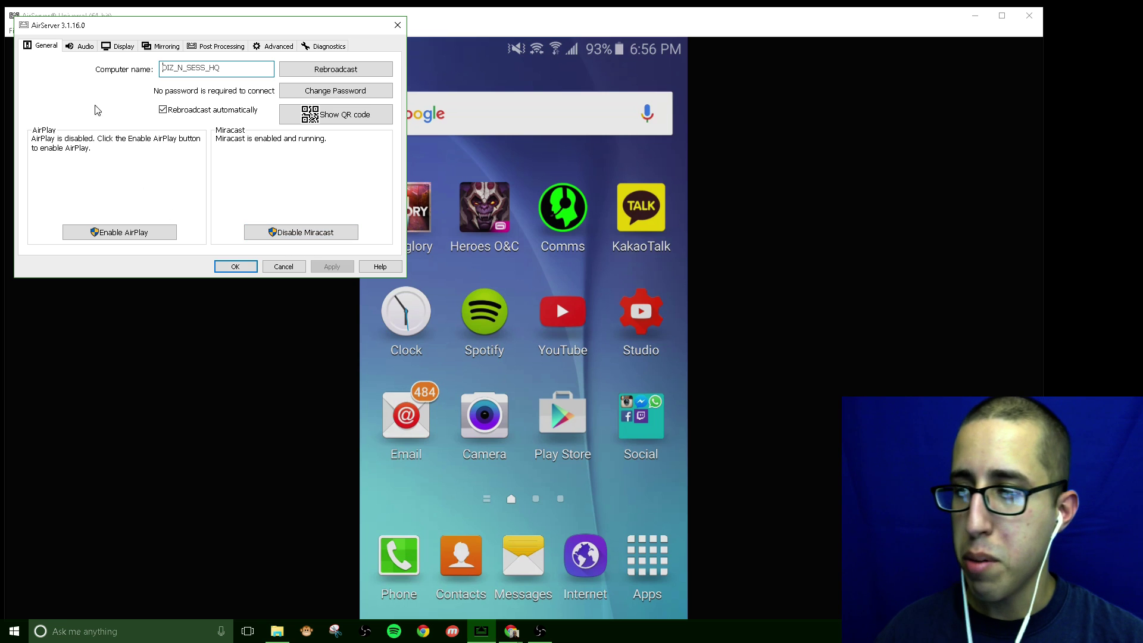
pyautogui.click(90, 47)
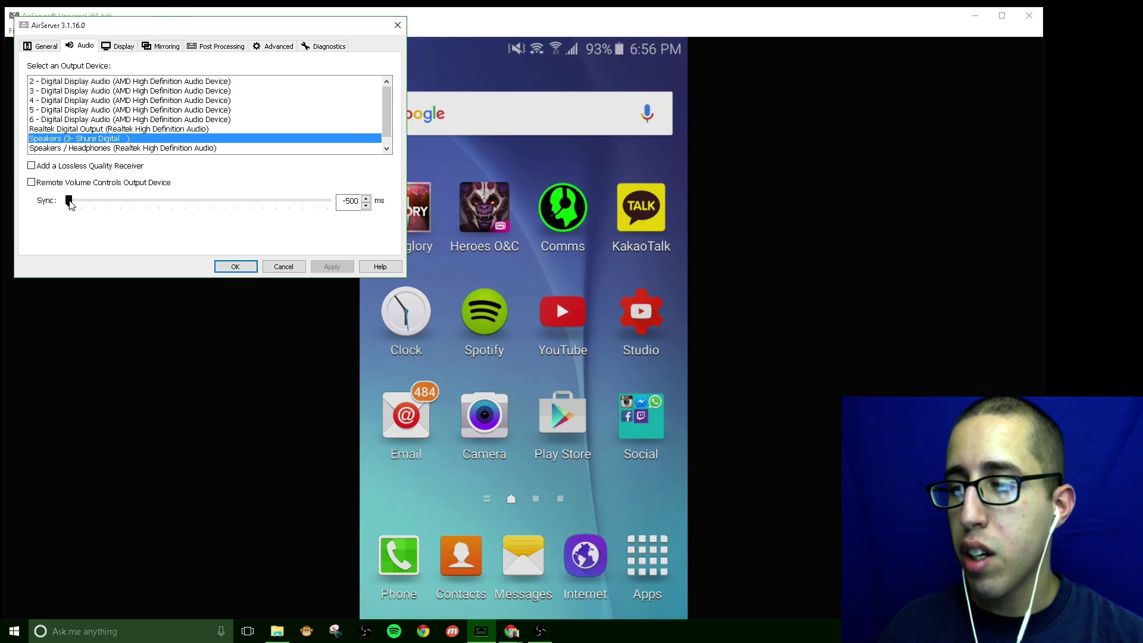
pyautogui.moveTo(69, 201); pyautogui.dragTo(68, 202)
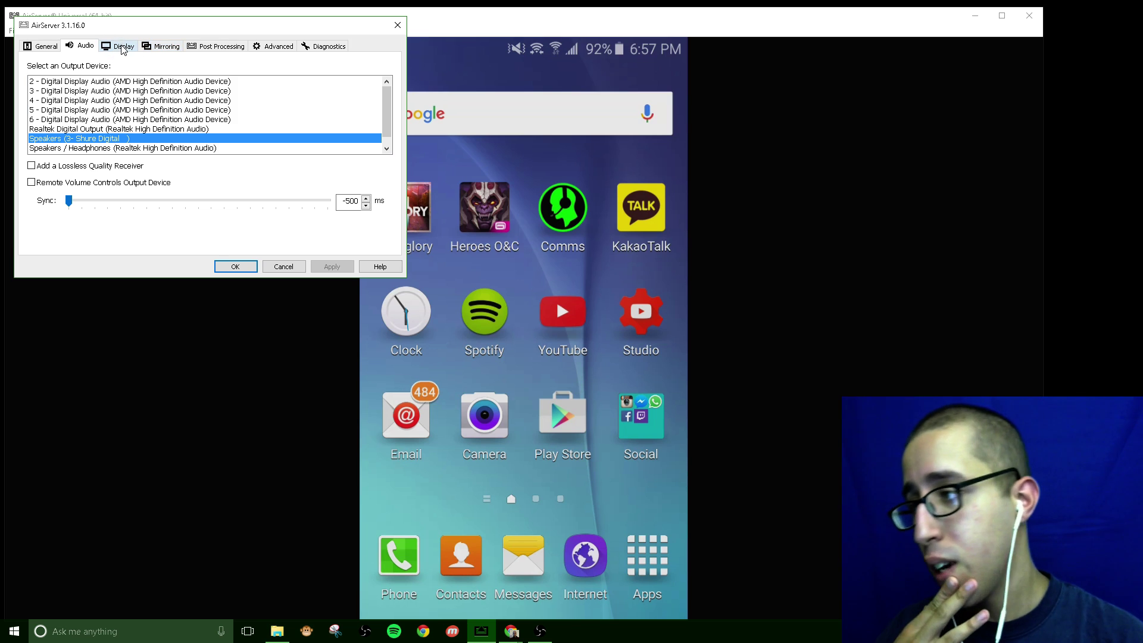
# Select the VE228 main display as the video output in the display settings
pyautogui.click(120, 47)
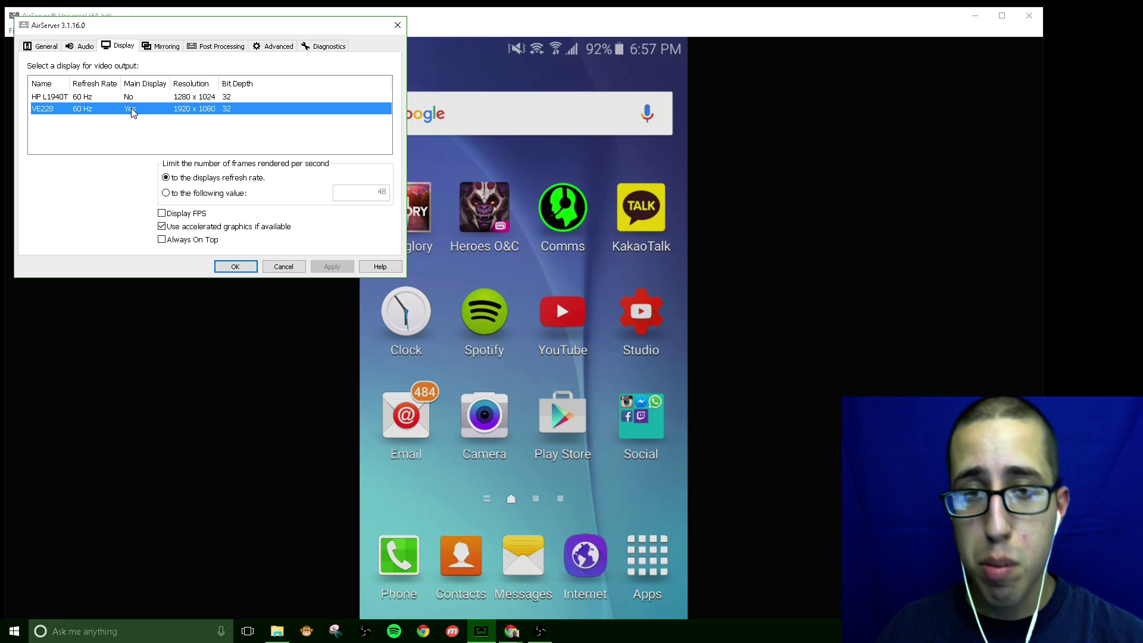
pyautogui.click(76, 97)
pyautogui.click(80, 109)
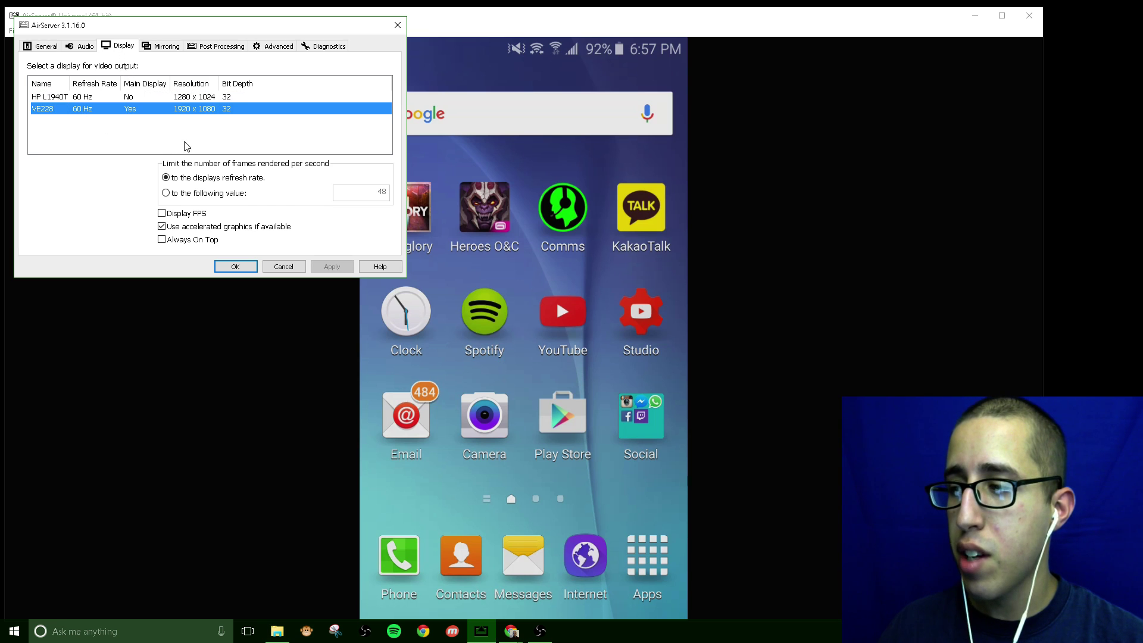
# Apply a Miracast buffer of 2000 ms in the mirroring settings, and change it to 300 ms
pyautogui.click(157, 48)
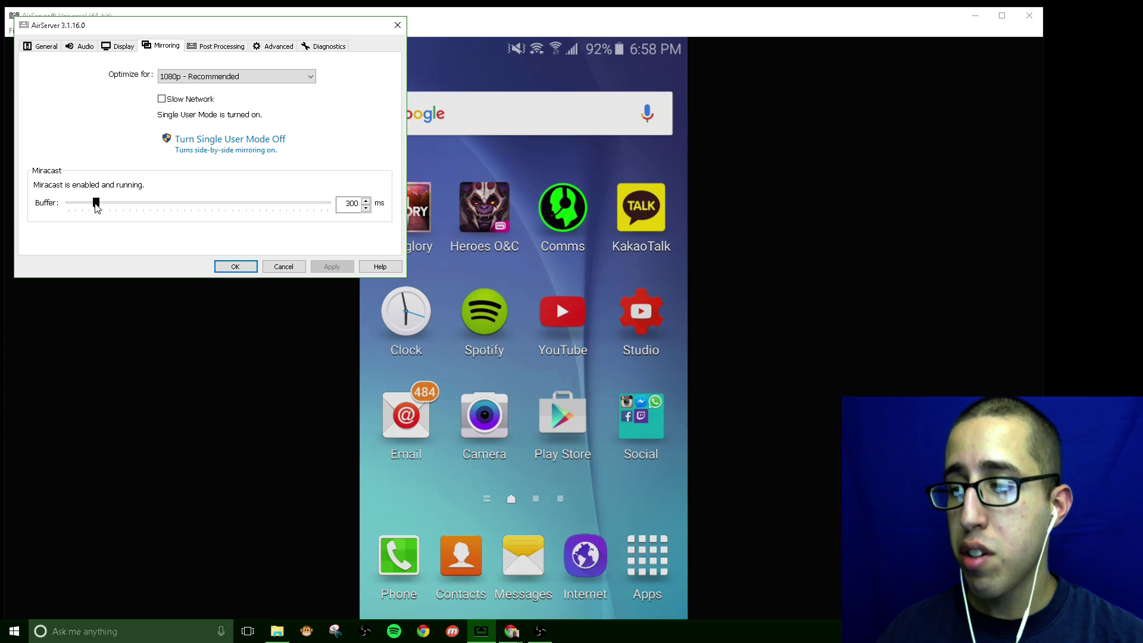
pyautogui.moveTo(96, 203); pyautogui.dragTo(337, 236)
pyautogui.click(335, 267)
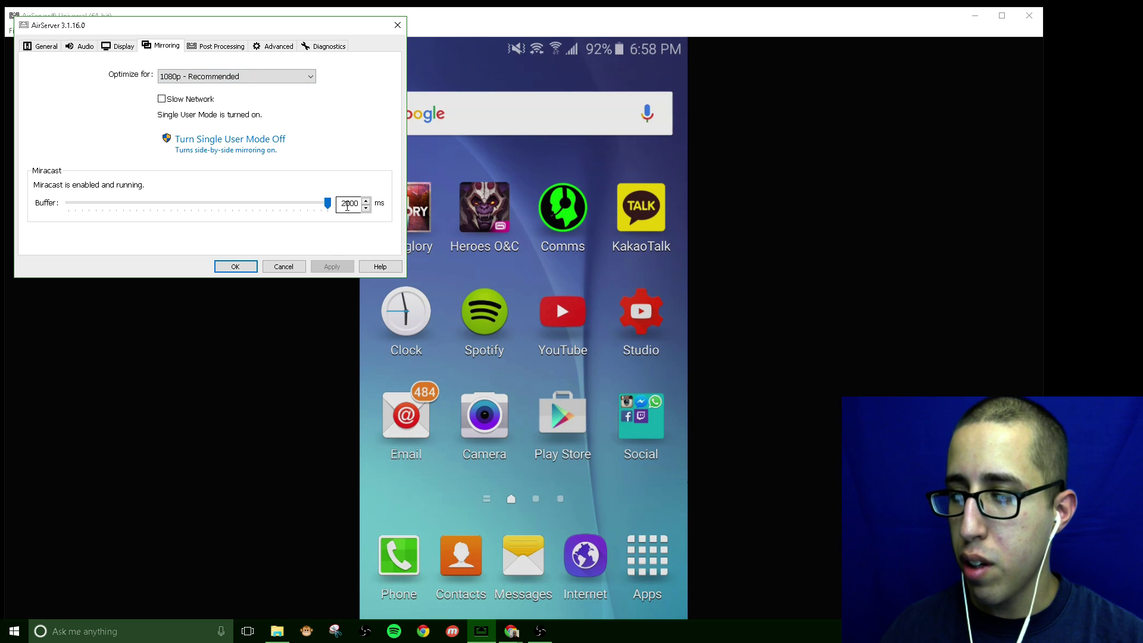
pyautogui.write('300')
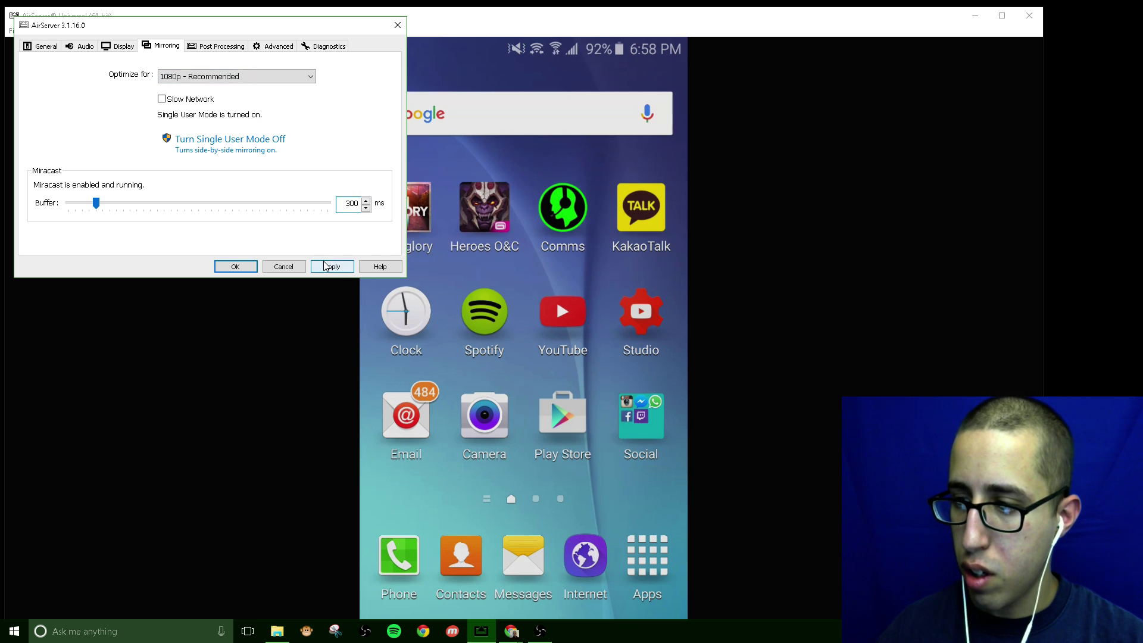
pyautogui.click(326, 267)
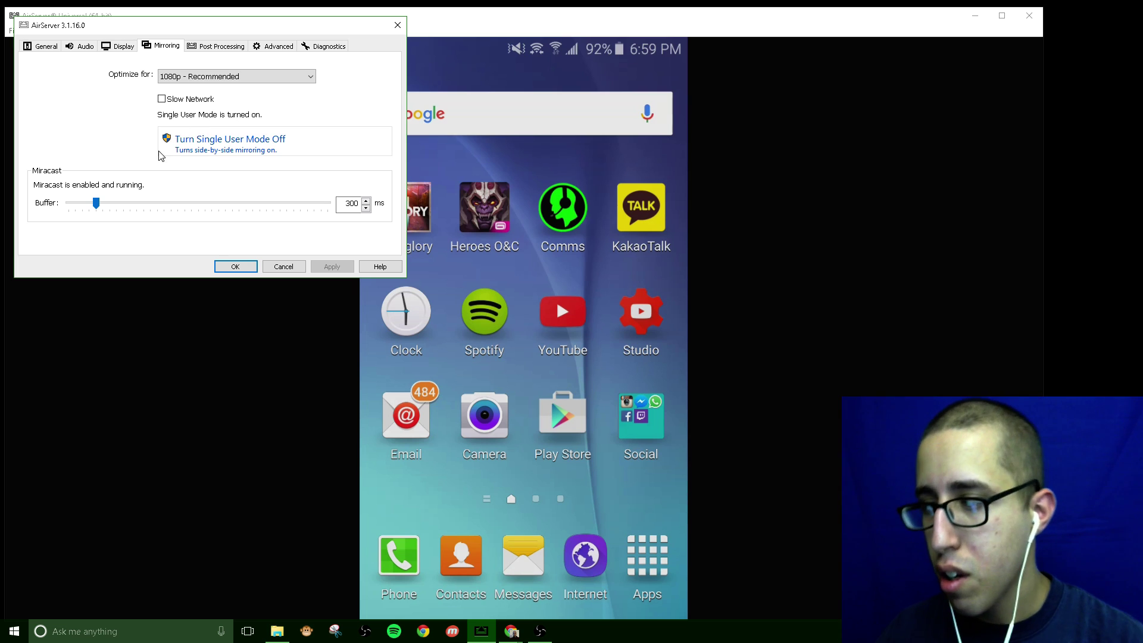
# Review the mirroring optimization choices and the post-processing, advanced and diagnostics settings
pyautogui.click(211, 78)
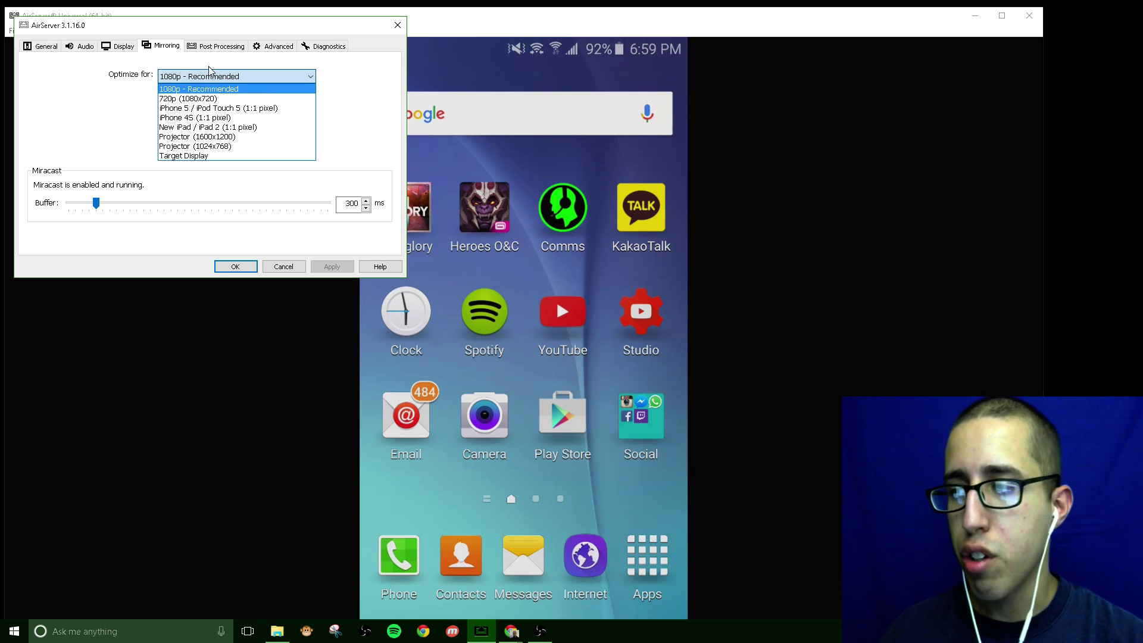
pyautogui.click(224, 53)
pyautogui.click(226, 52)
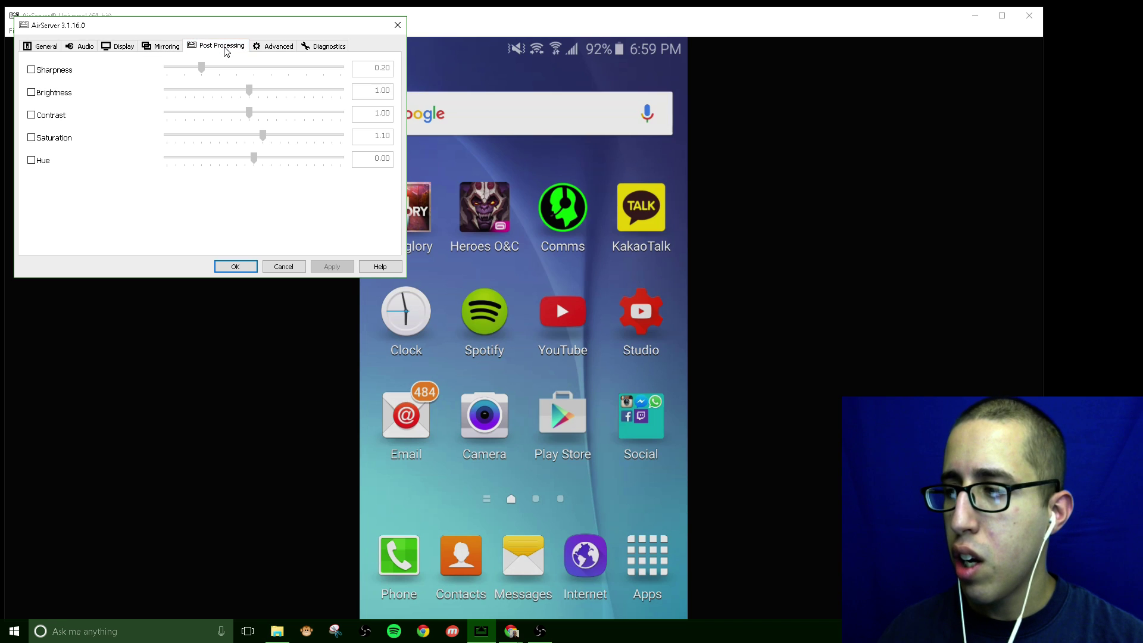
pyautogui.click(258, 49)
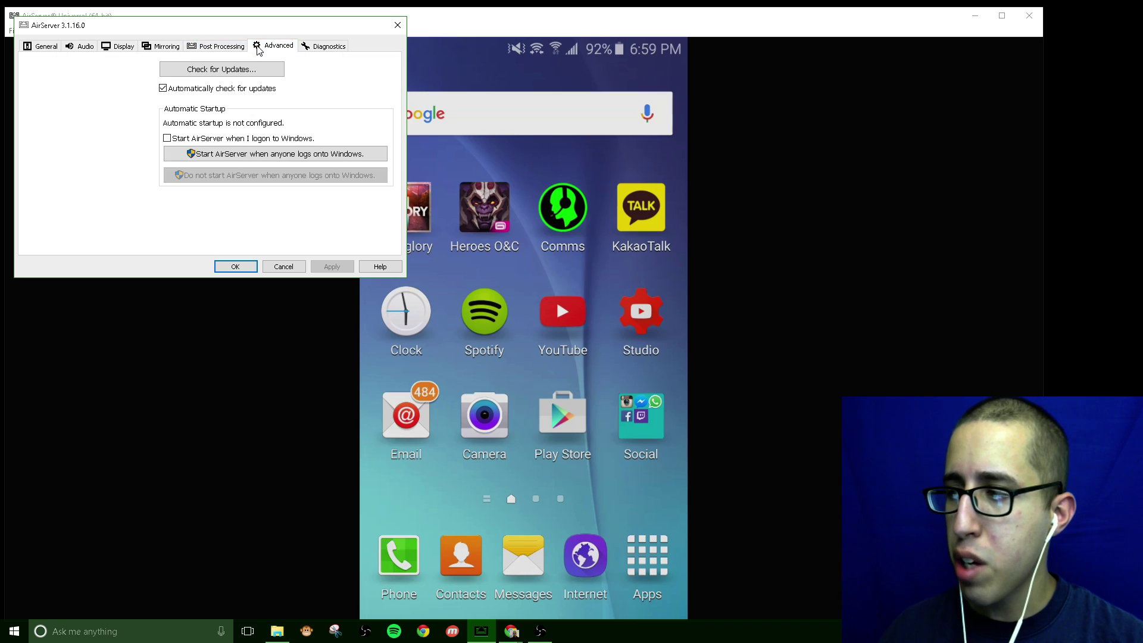
pyautogui.click(327, 47)
pyautogui.click(269, 52)
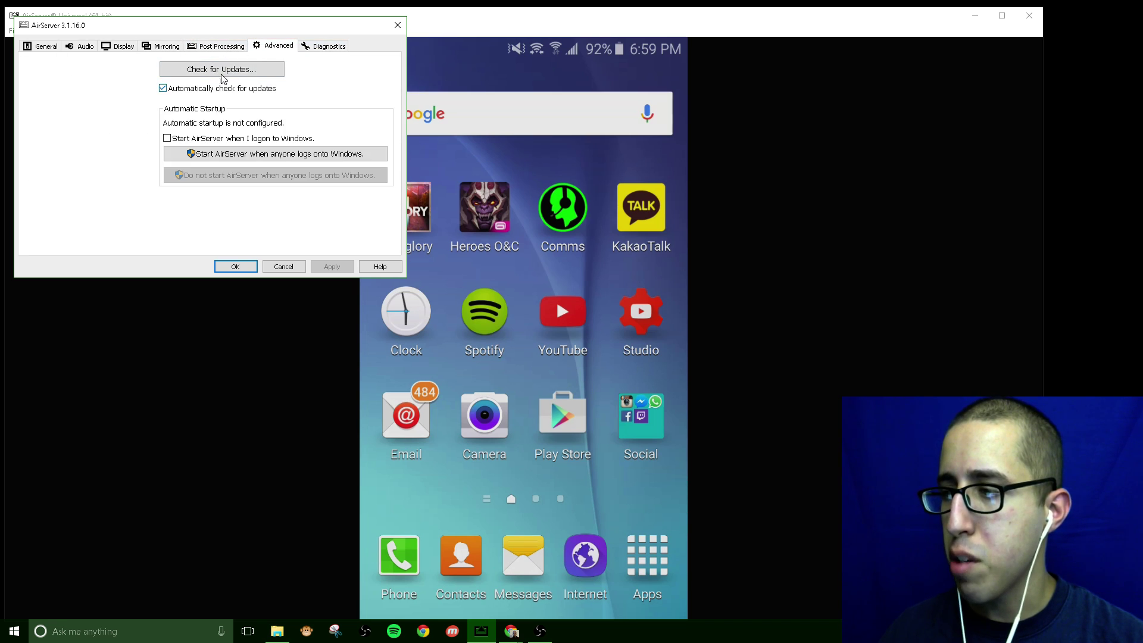
# Compare the mirroring buffer settings with the audio output and sync settings
pyautogui.click(167, 50)
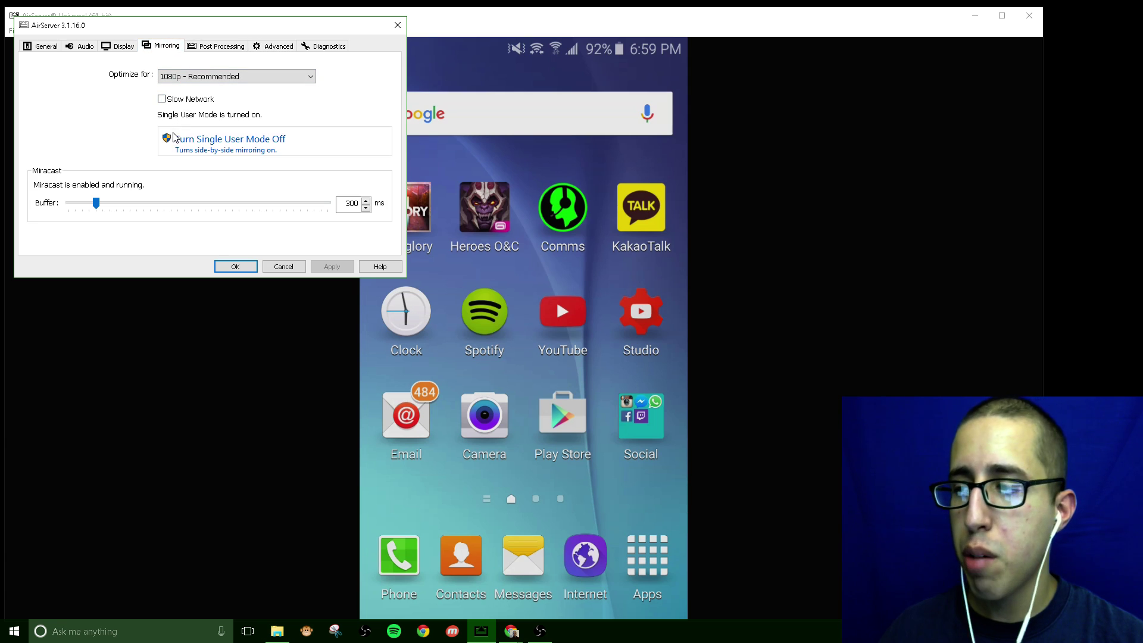
pyautogui.click(83, 47)
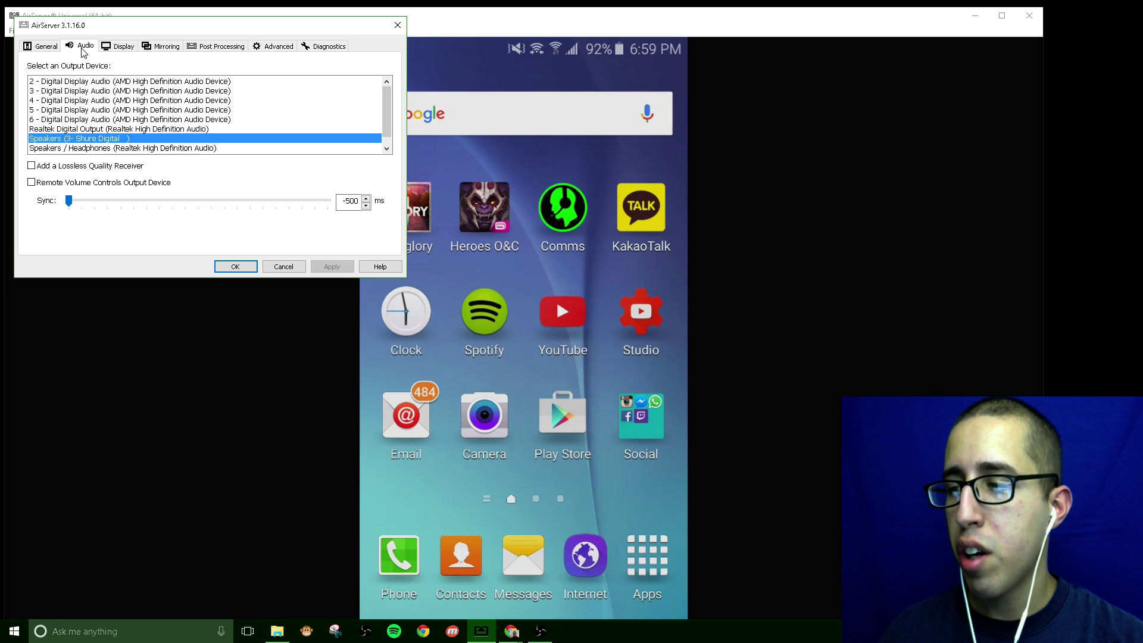
pyautogui.click(154, 47)
pyautogui.click(83, 46)
pyautogui.click(156, 47)
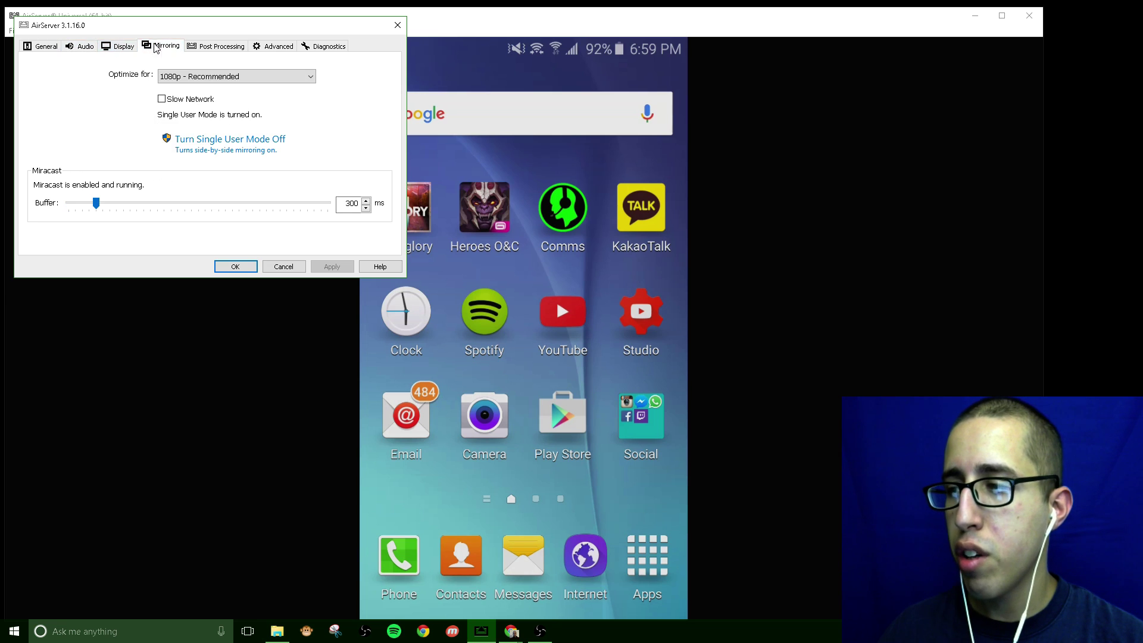
pyautogui.click(83, 47)
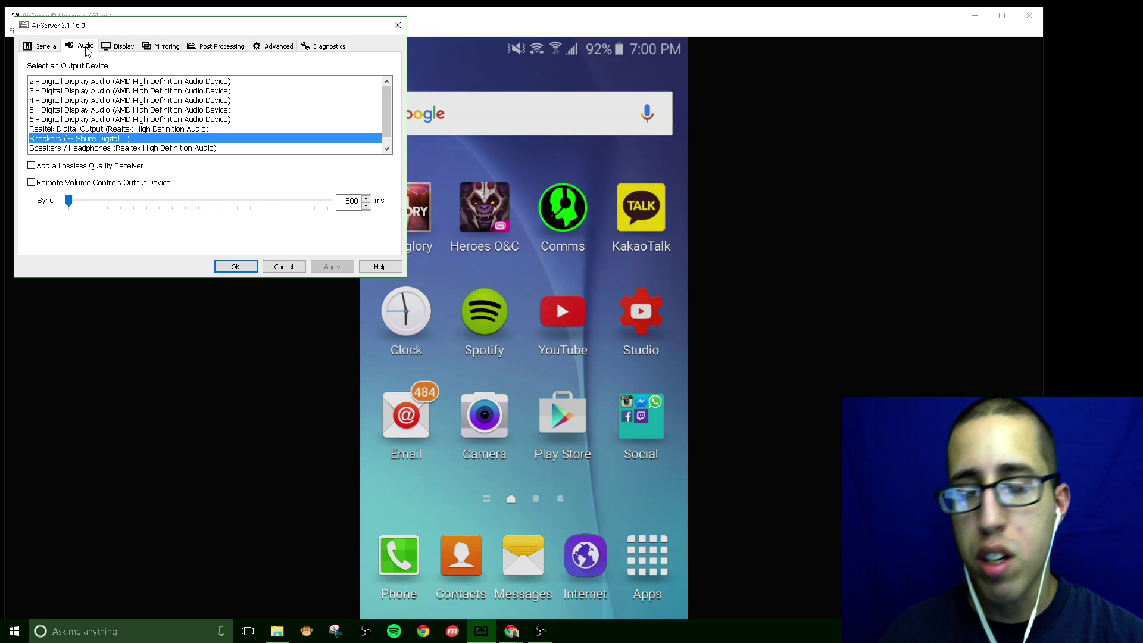
# Accept the AirServer settings and switch away from its window
pyautogui.click(234, 266)
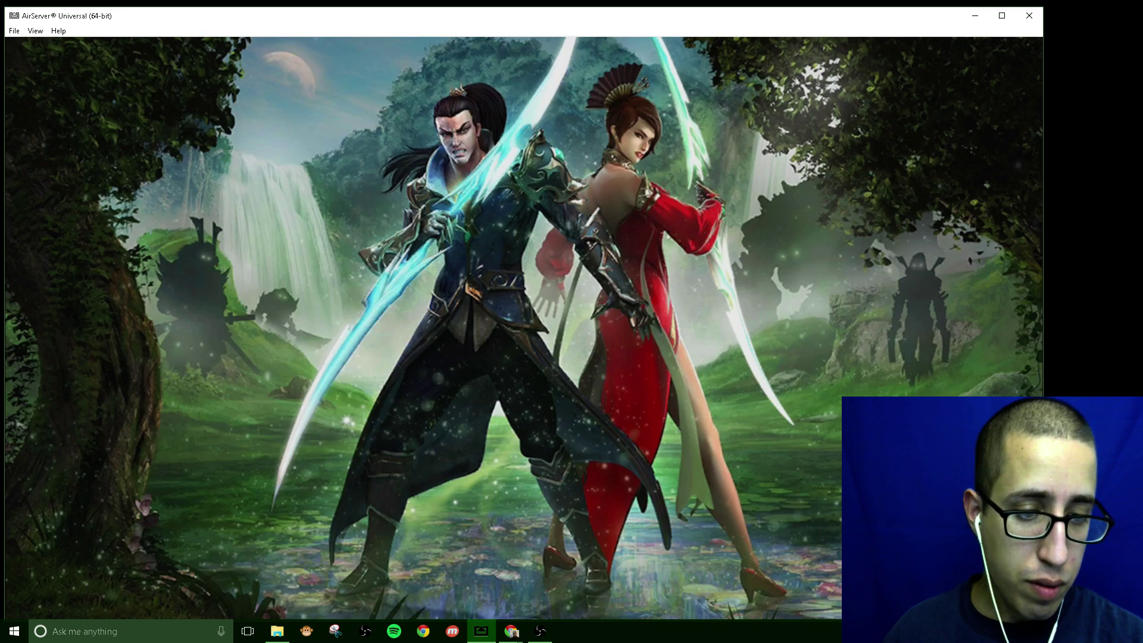
pyautogui.hotkey('alt', 'Tab')
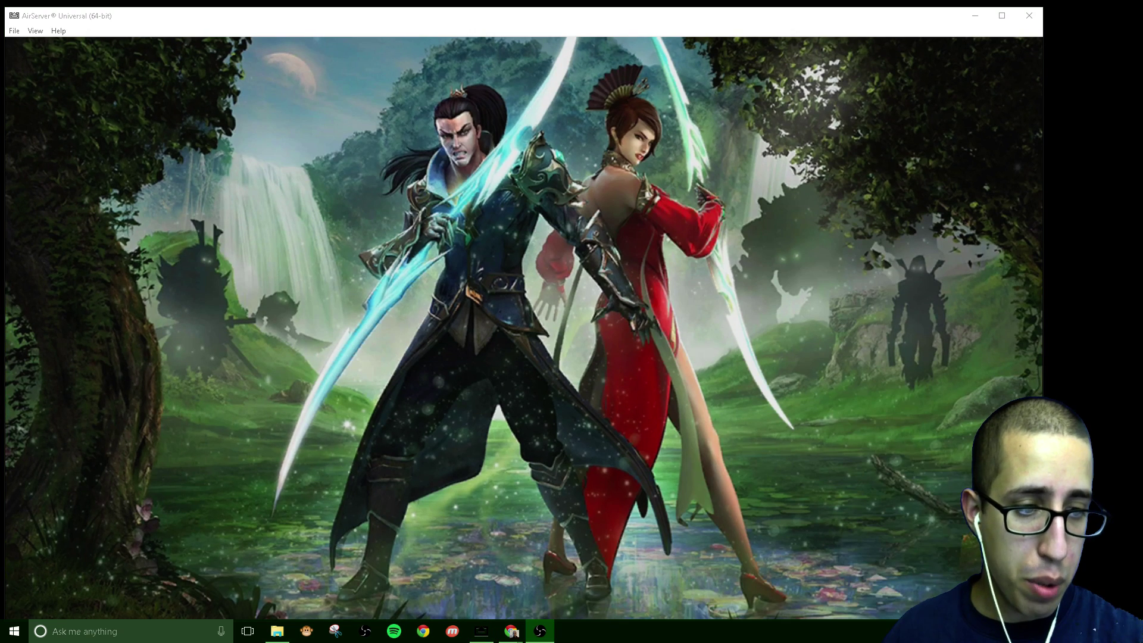